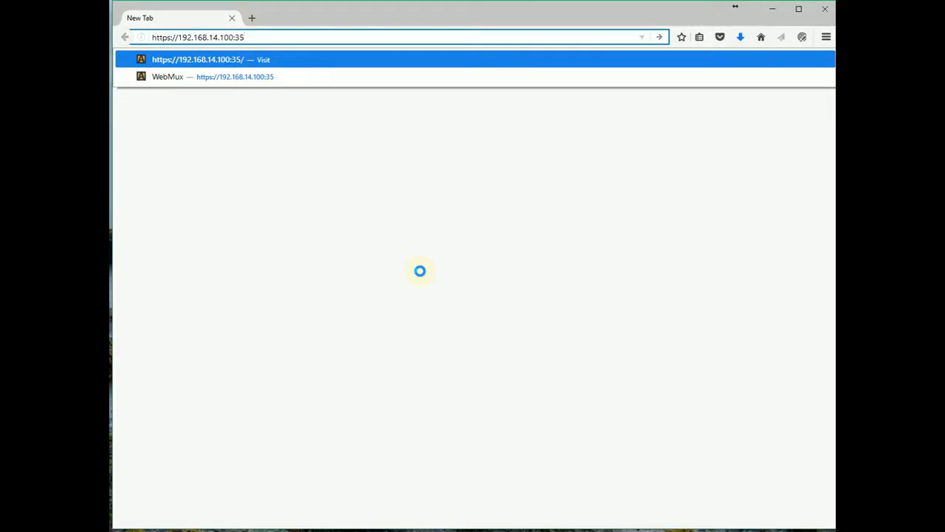
{"action": "key", "text": "Return"}
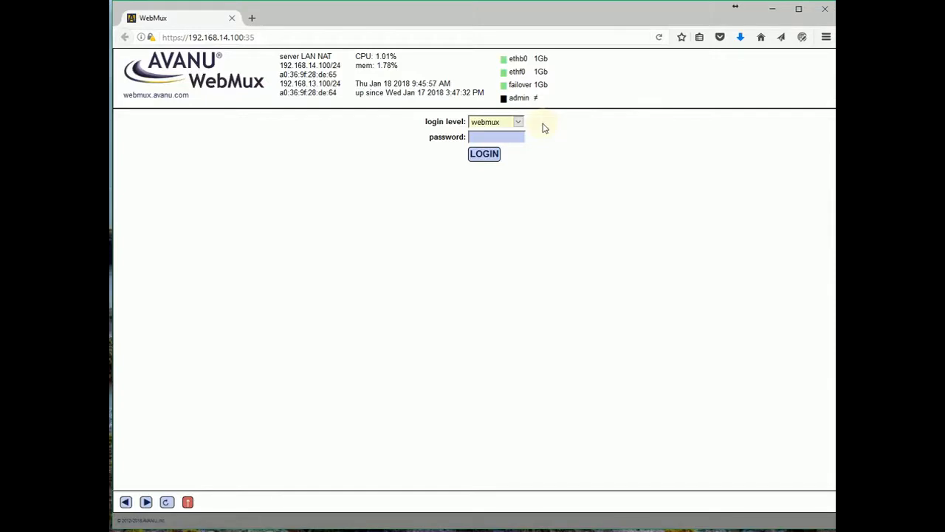
{"action": "left_click", "coordinate": [519, 123]}
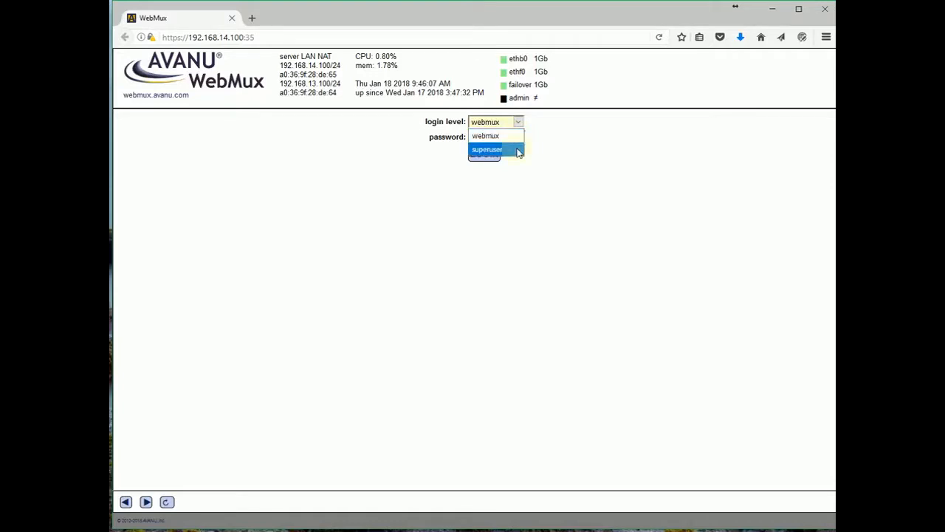
{"action": "left_click", "coordinate": [519, 150]}
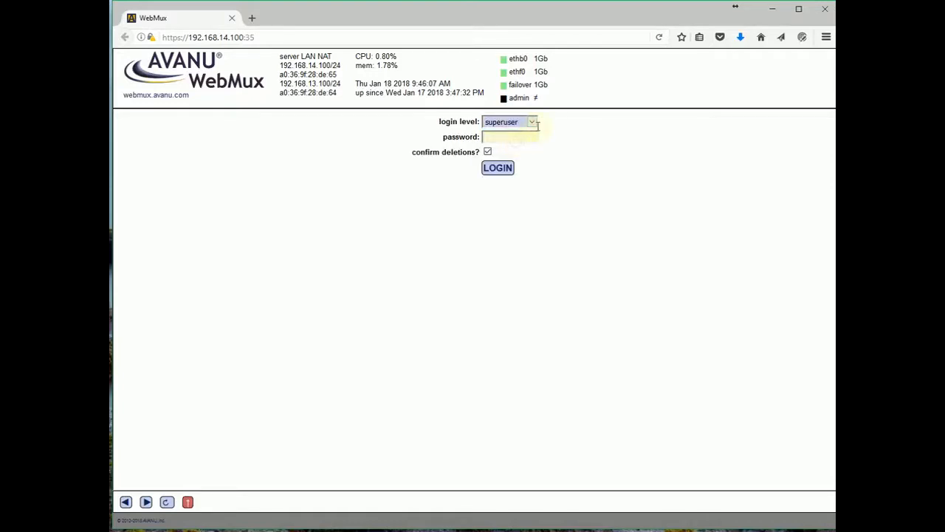
{"action": "type", "text": "••••••••••••"}
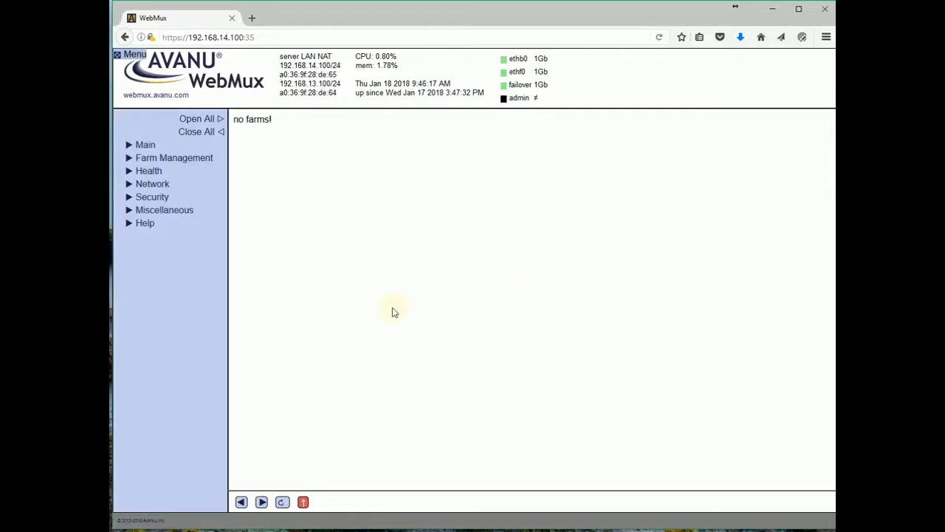
Step: Open the password change form and check the superuser and WebMux levels, leaving WebMux selected
{"action": "left_click", "coordinate": [130, 198]}
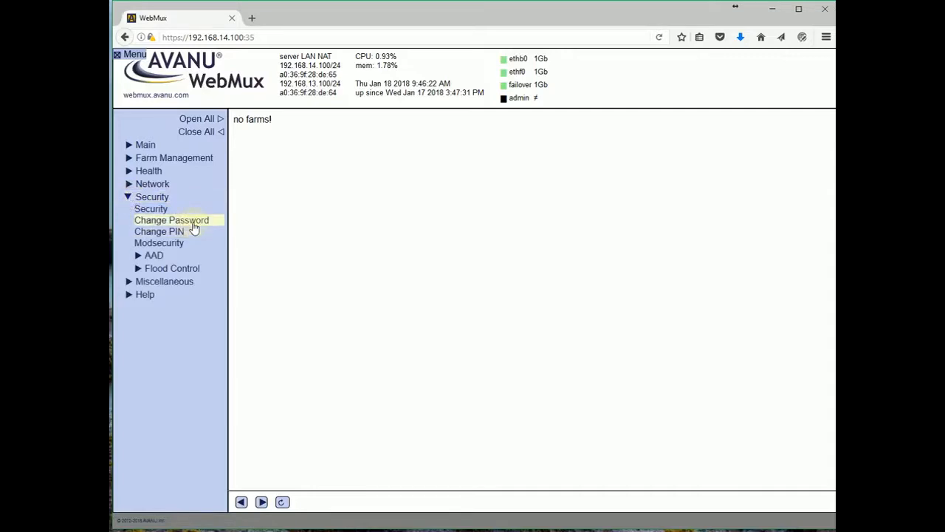
{"action": "left_click", "coordinate": [191, 223]}
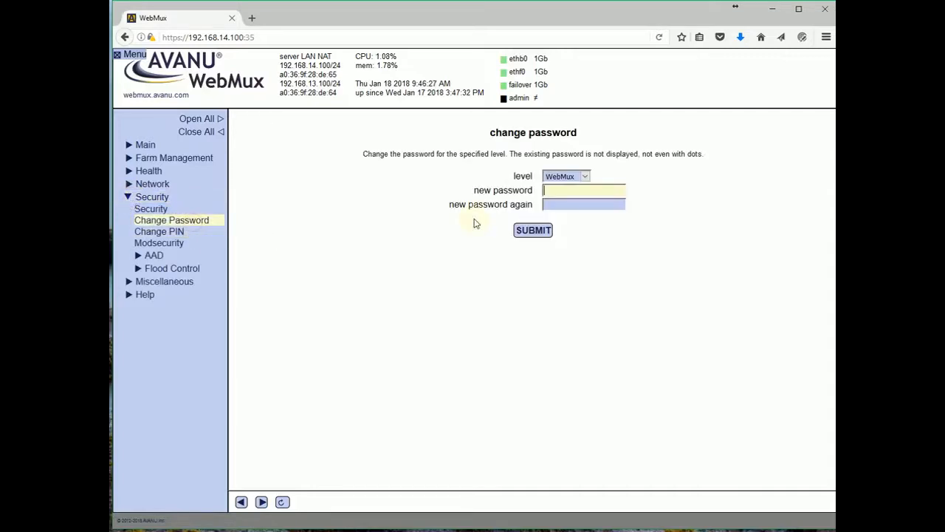
{"action": "left_click", "coordinate": [585, 178]}
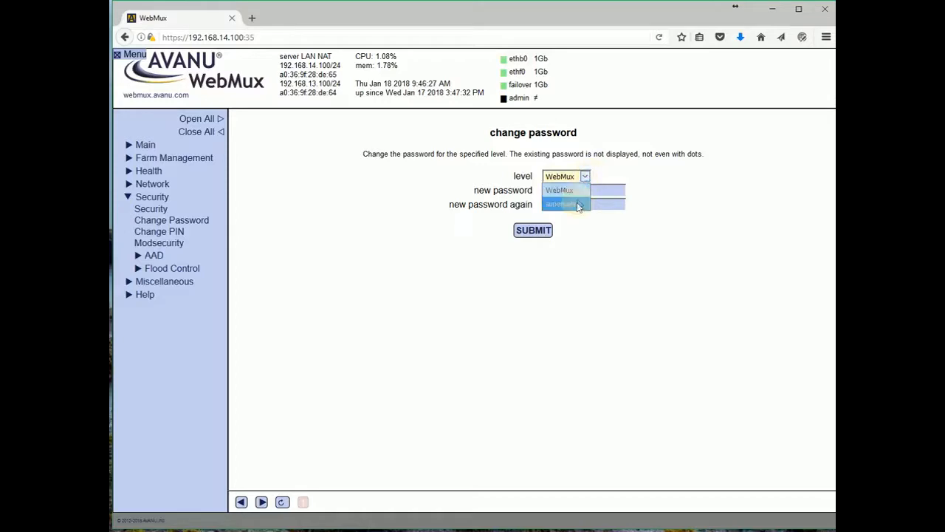
{"action": "left_click", "coordinate": [580, 204]}
{"action": "left_click", "coordinate": [585, 177]}
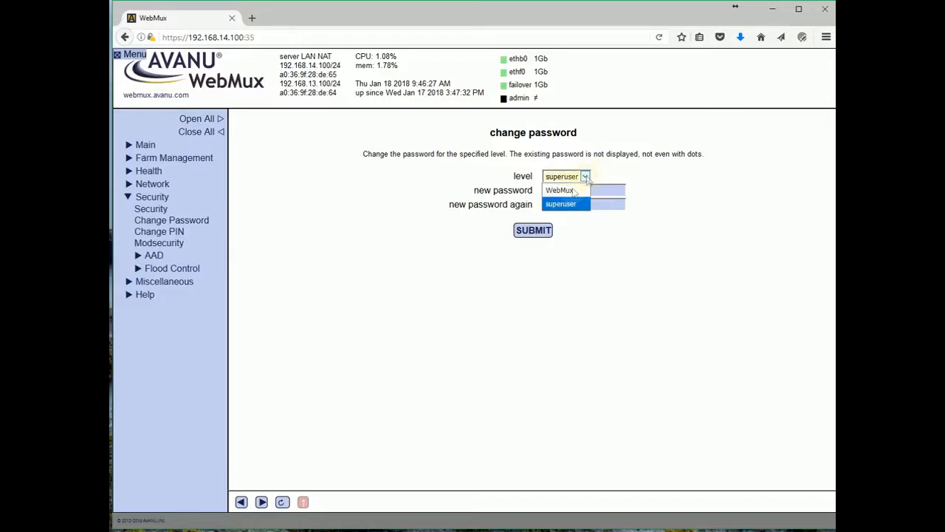
{"action": "left_click", "coordinate": [572, 189]}
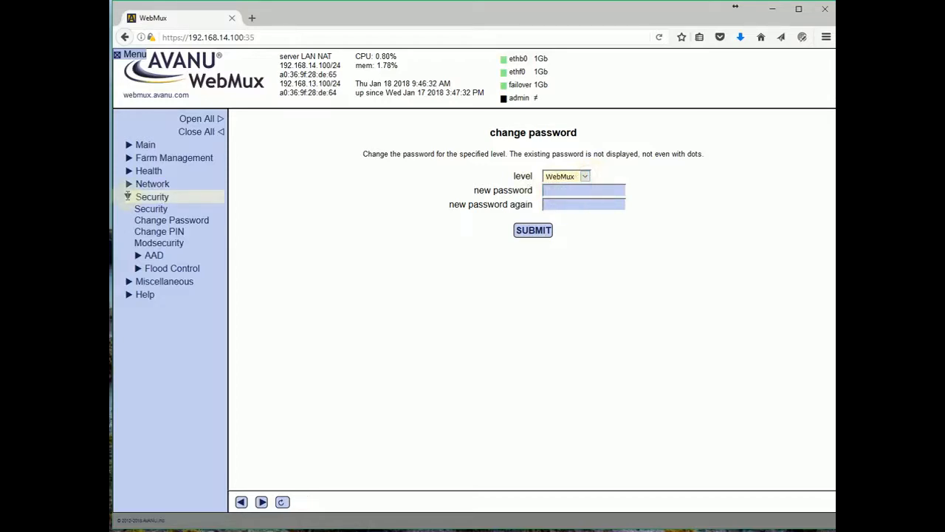
Step: Examine the network administration settings for email notification, the UDP syslog server, and the SNMP port and community
{"action": "left_click", "coordinate": [127, 197]}
{"action": "left_click", "coordinate": [129, 190]}
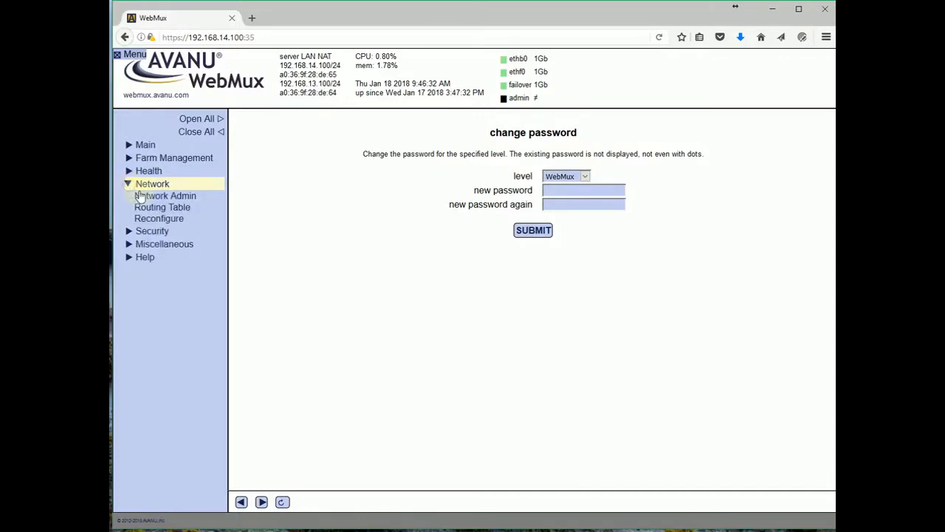
{"action": "left_click", "coordinate": [146, 198]}
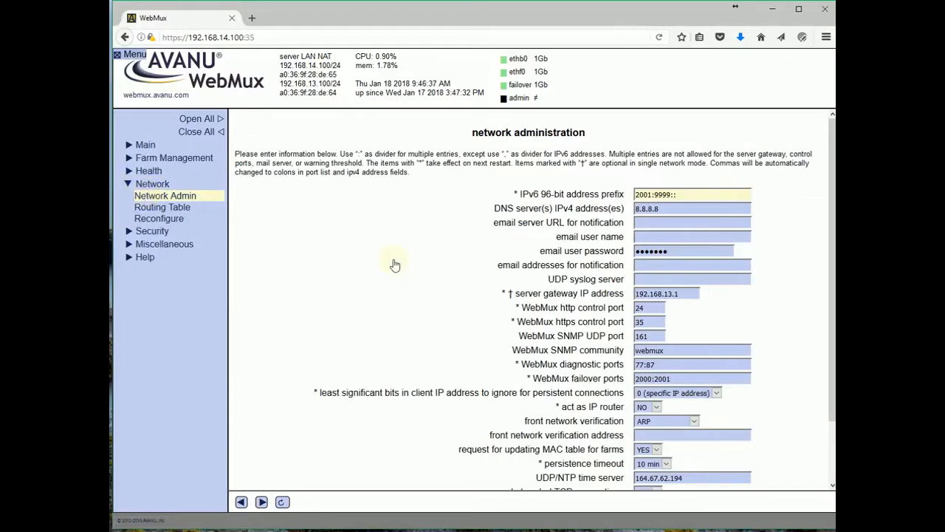
{"action": "scroll", "coordinate": [397, 265], "scroll_direction": "down", "scroll_amount": 2}
{"action": "left_click", "coordinate": [671, 158]}
{"action": "left_click", "coordinate": [673, 172]}
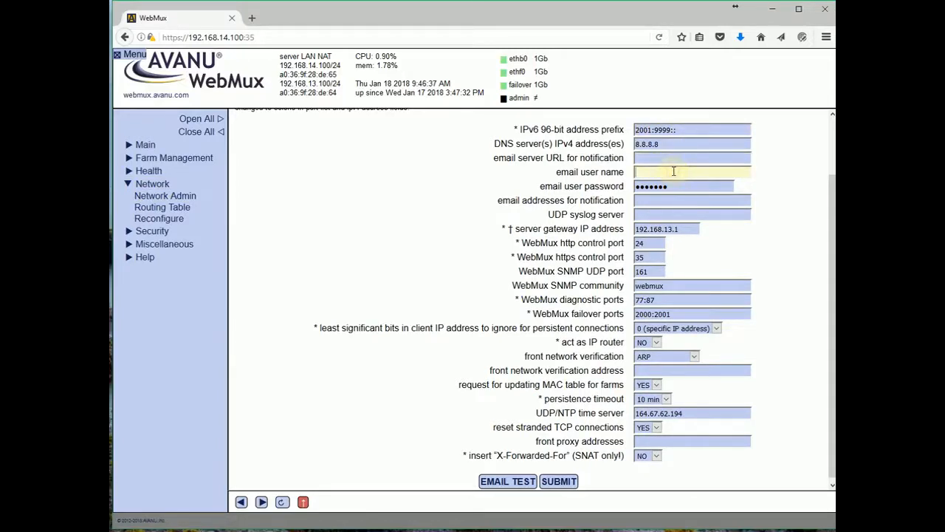
{"action": "left_click", "coordinate": [675, 187]}
{"action": "left_click", "coordinate": [682, 200]}
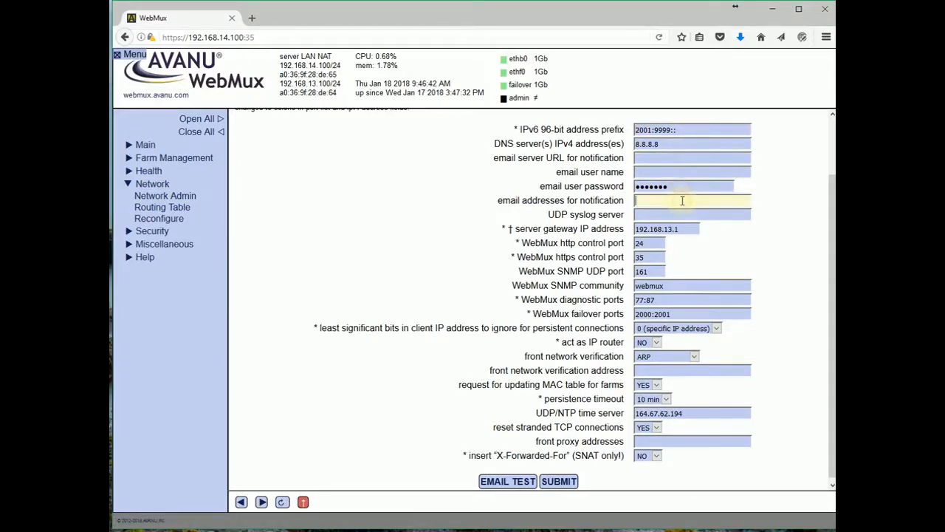
{"action": "left_click", "coordinate": [681, 214]}
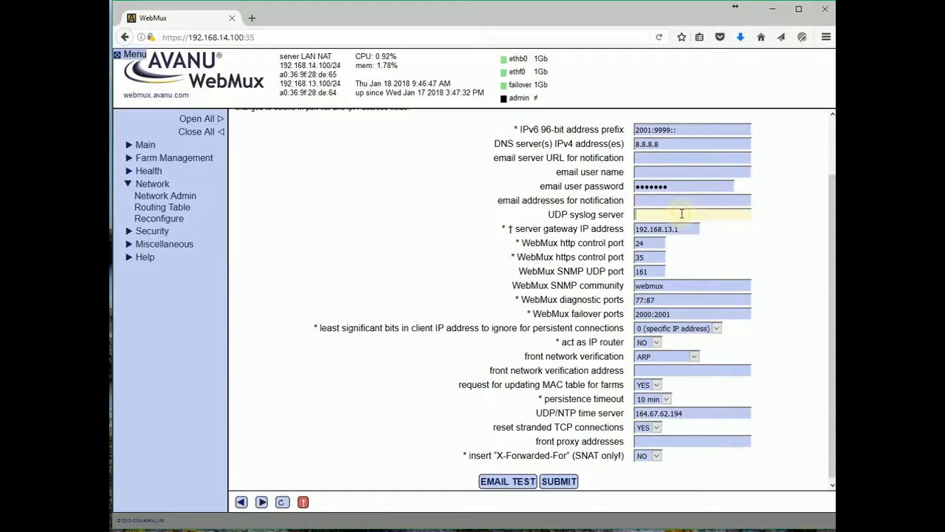
{"action": "left_click", "coordinate": [658, 271]}
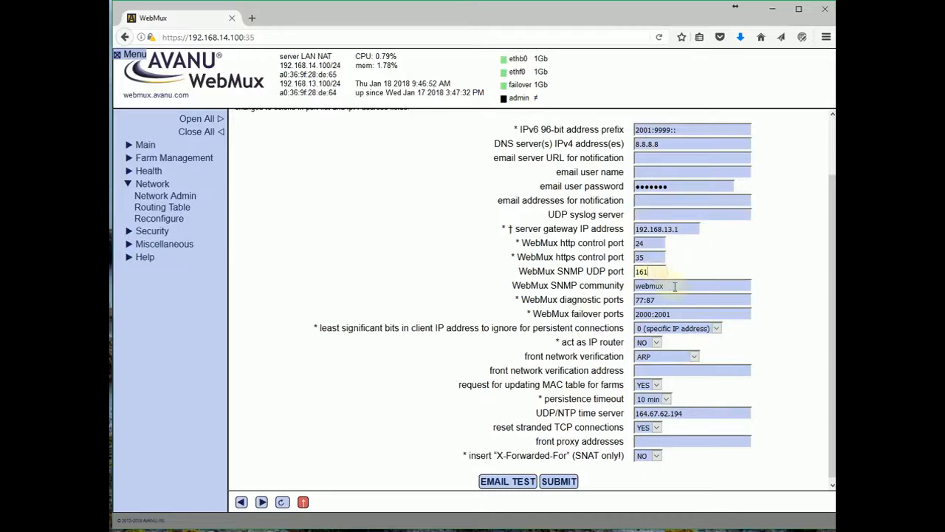
{"action": "left_click", "coordinate": [674, 285]}
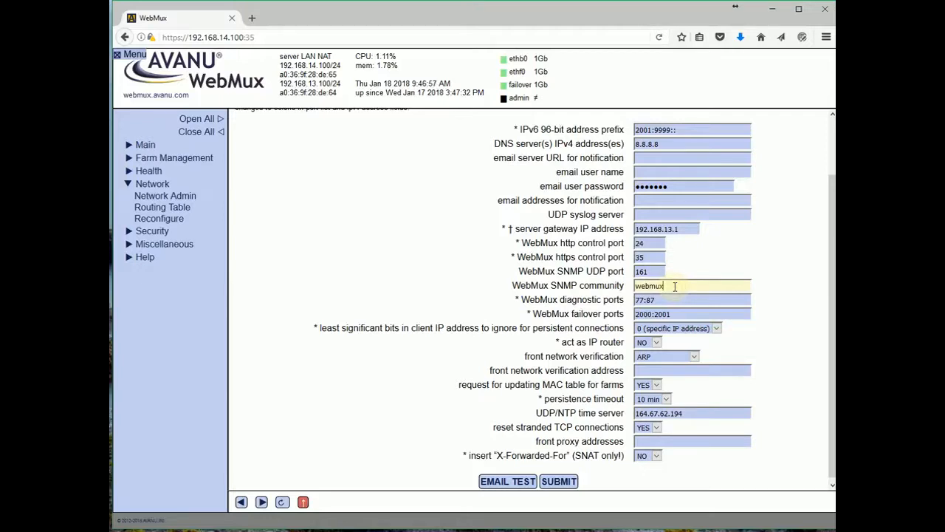
Step: Leave the network settings without submitting and show the main status page
{"action": "left_click", "coordinate": [129, 187]}
{"action": "left_click", "coordinate": [129, 187]}
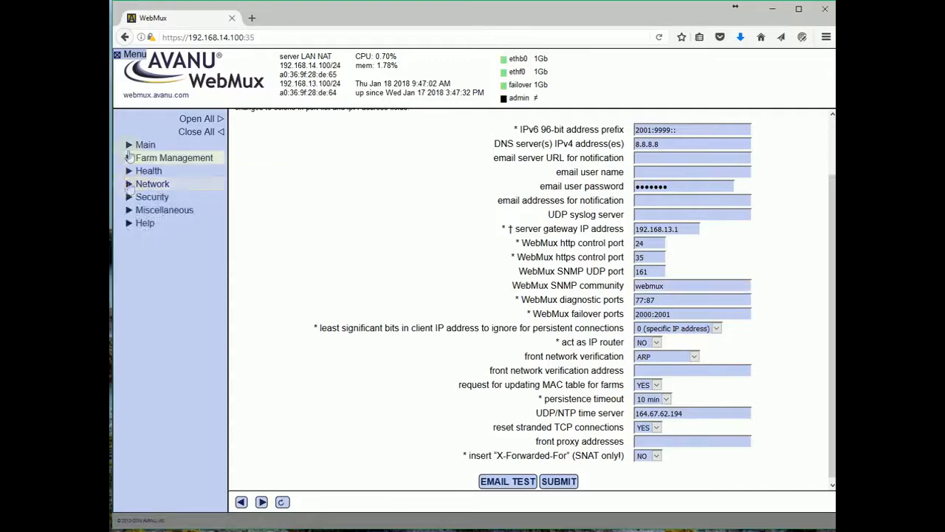
{"action": "left_click", "coordinate": [128, 147]}
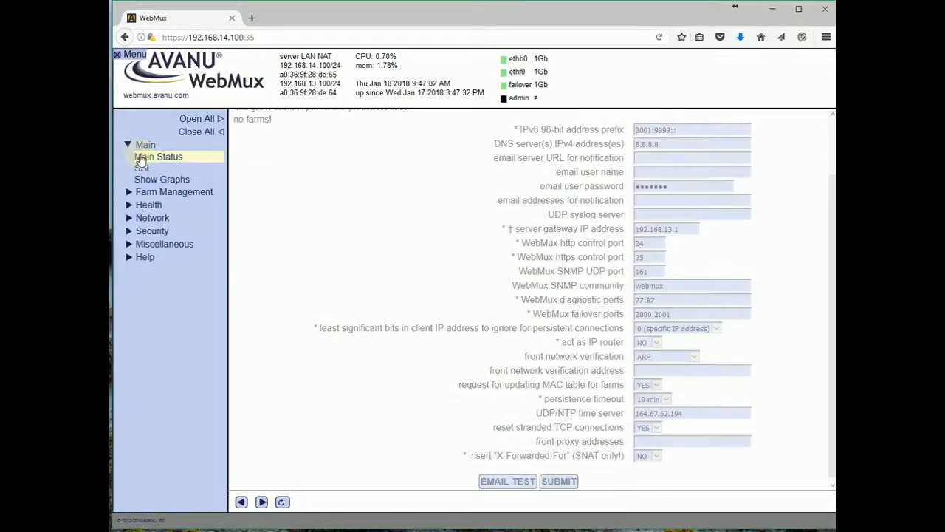
{"action": "left_click", "coordinate": [126, 147]}
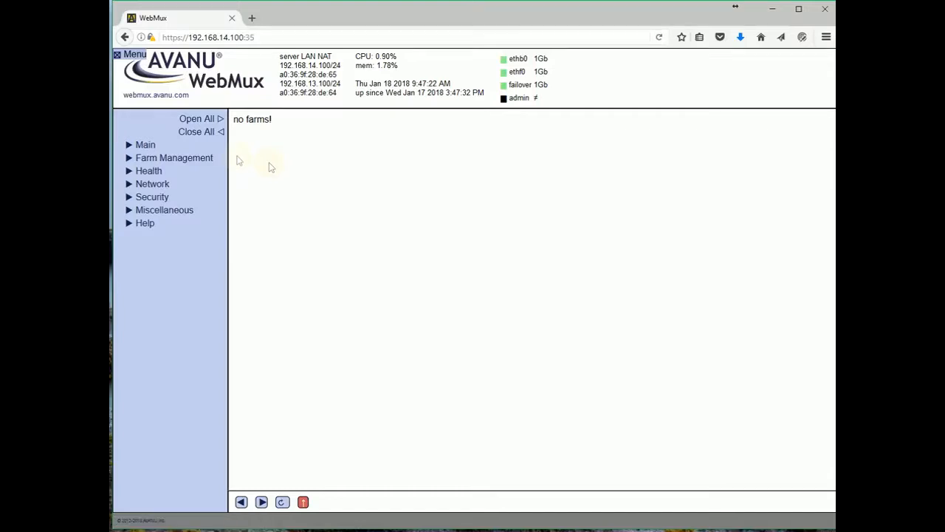
Step: Start adding a farm labelled Site 1 with the IP address 192.168.14.100
{"action": "left_click", "coordinate": [132, 161]}
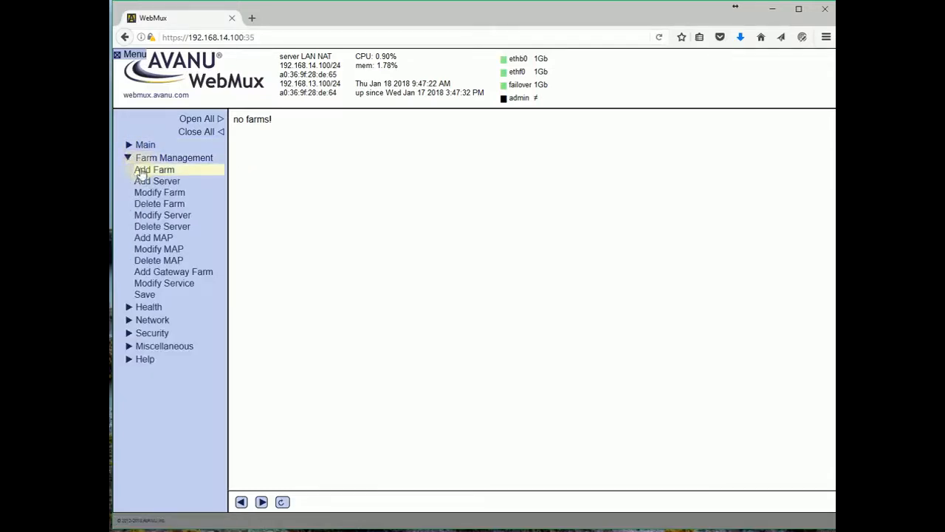
{"action": "left_click", "coordinate": [139, 171]}
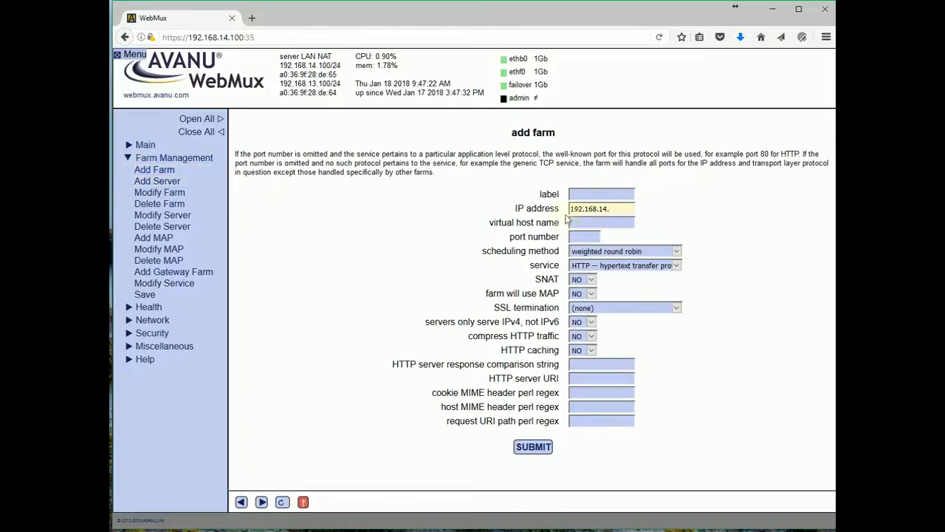
{"action": "left_click", "coordinate": [591, 198]}
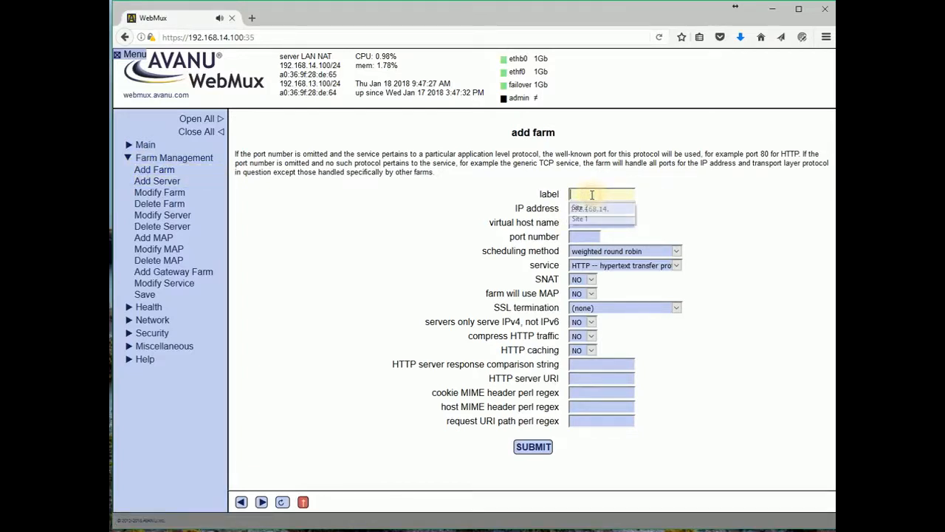
{"action": "left_click", "coordinate": [591, 219]}
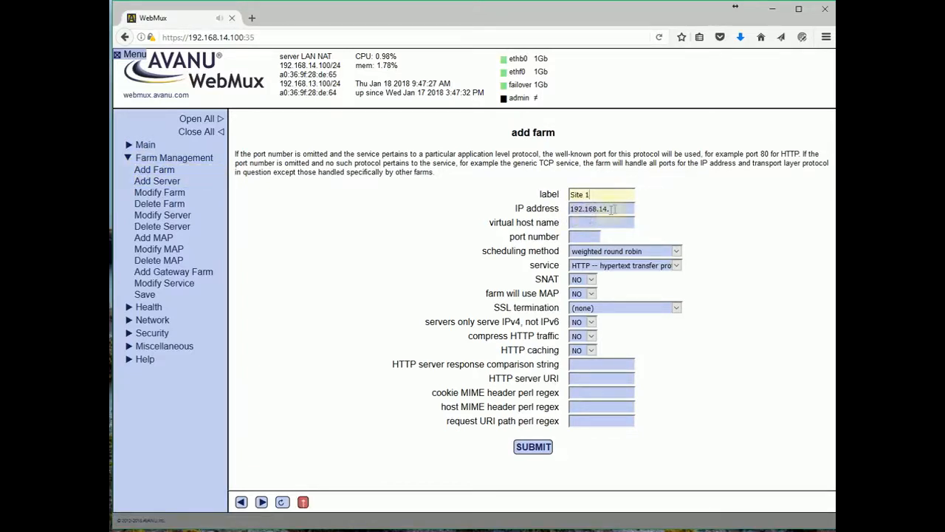
{"action": "left_click", "coordinate": [615, 209]}
{"action": "left_click", "coordinate": [613, 223]}
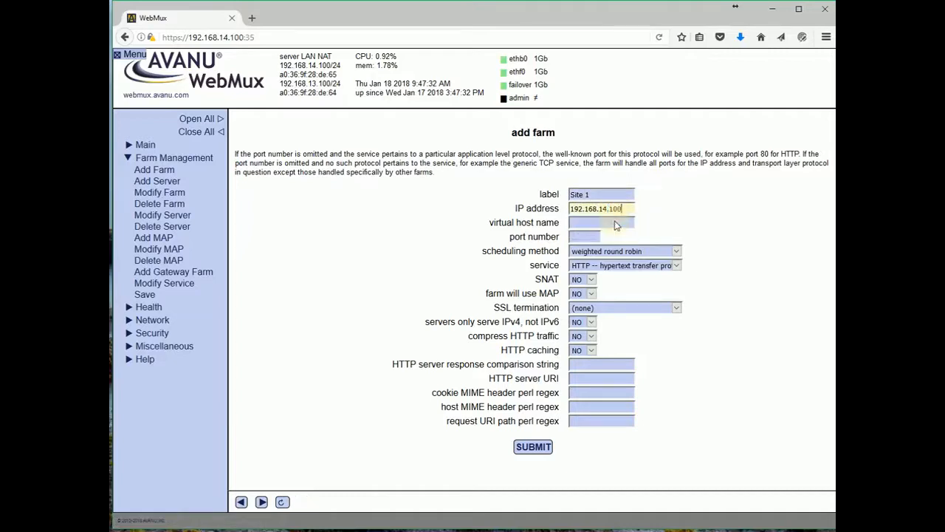
Step: Set the new farm's port number to 80 and scheduling method to round robin, keeping HTTP as the service
{"action": "left_click", "coordinate": [591, 236]}
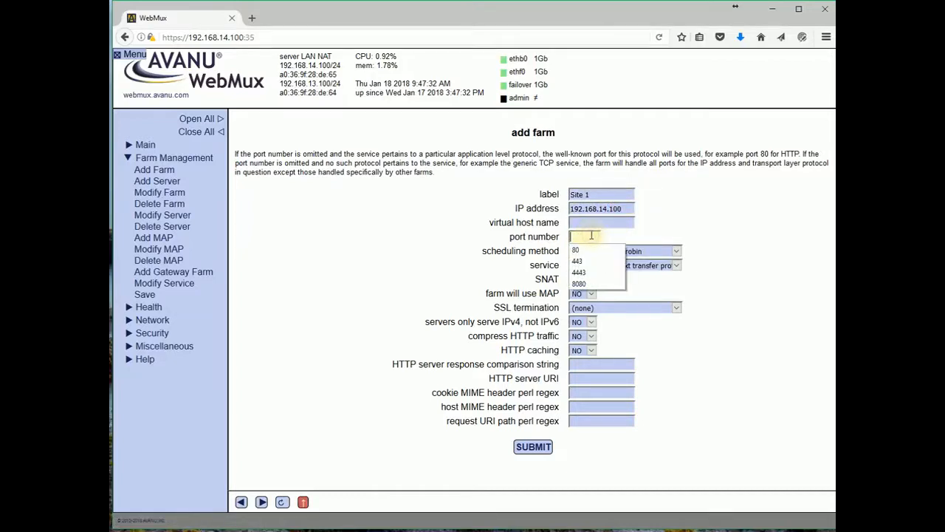
{"action": "left_click", "coordinate": [587, 251]}
{"action": "left_click", "coordinate": [590, 253]}
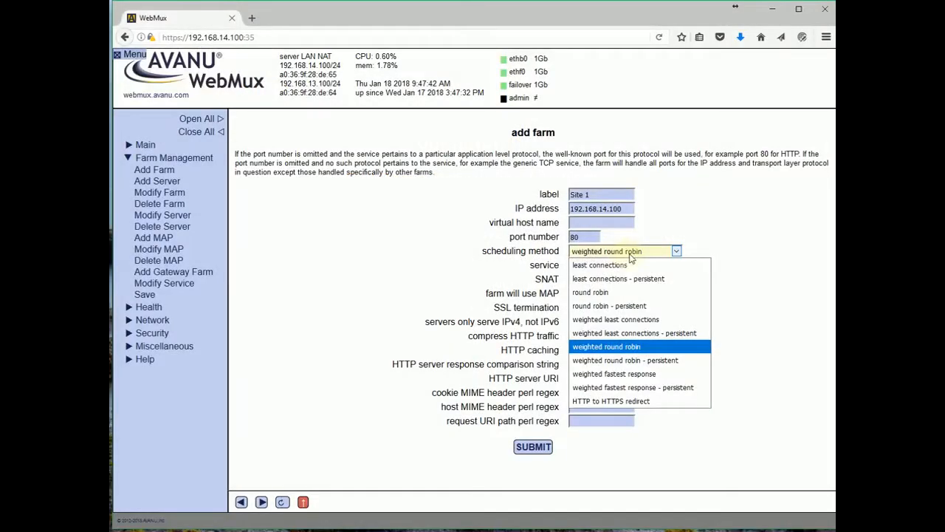
{"action": "left_click", "coordinate": [670, 295]}
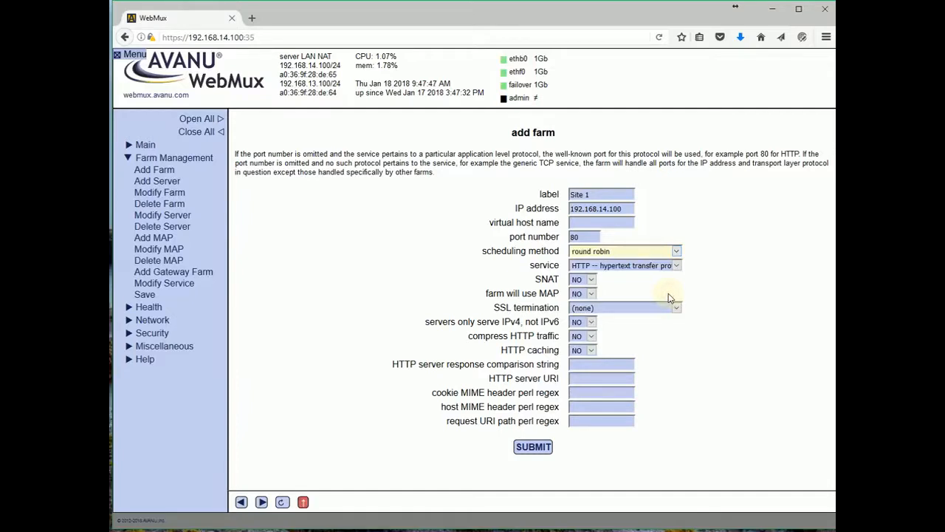
{"action": "left_click", "coordinate": [676, 266]}
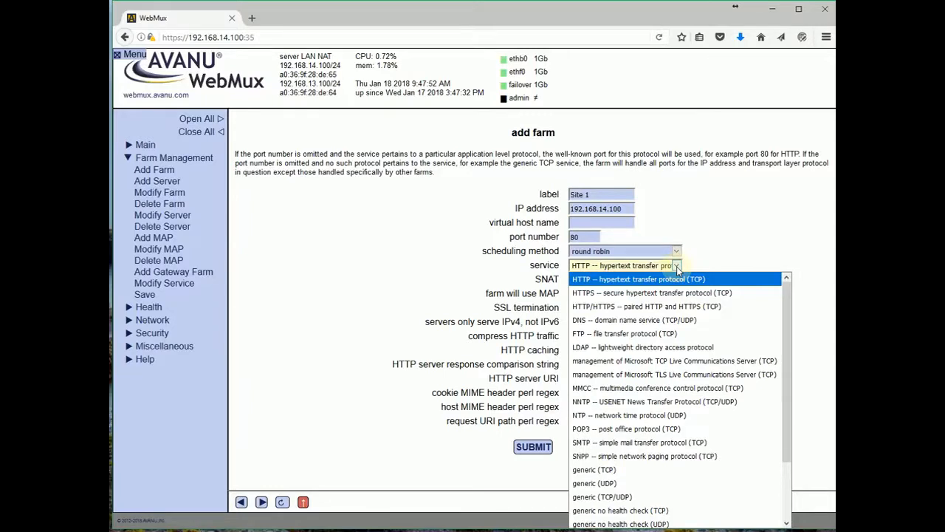
{"action": "left_click", "coordinate": [675, 266]}
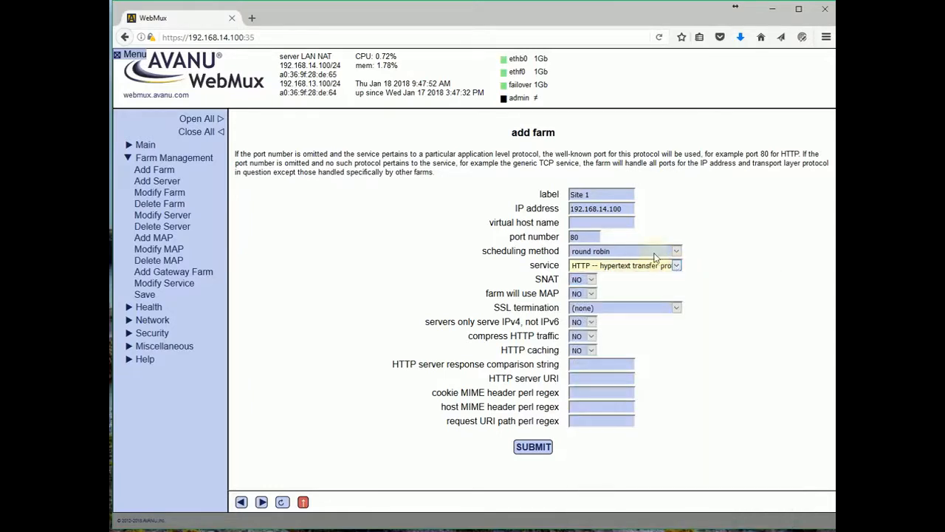
{"action": "left_click", "coordinate": [616, 225]}
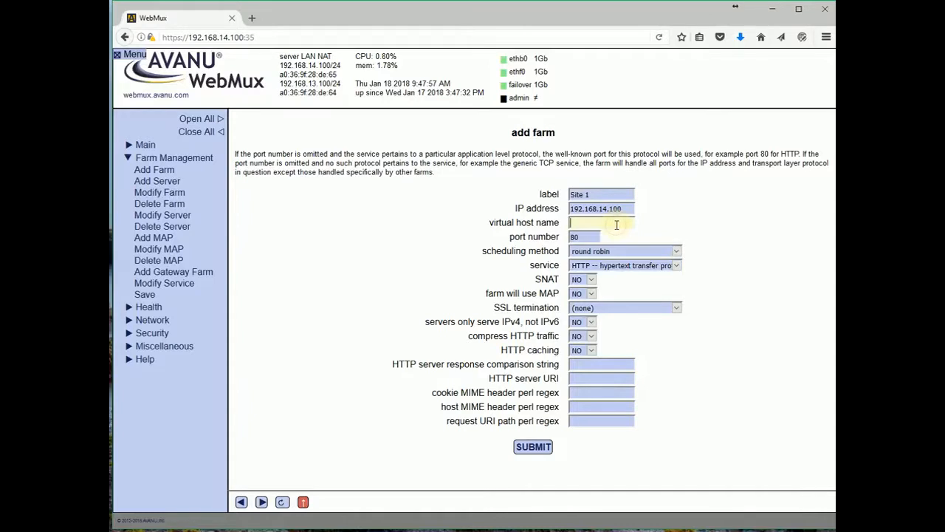
{"action": "type", "text": "www.s"}
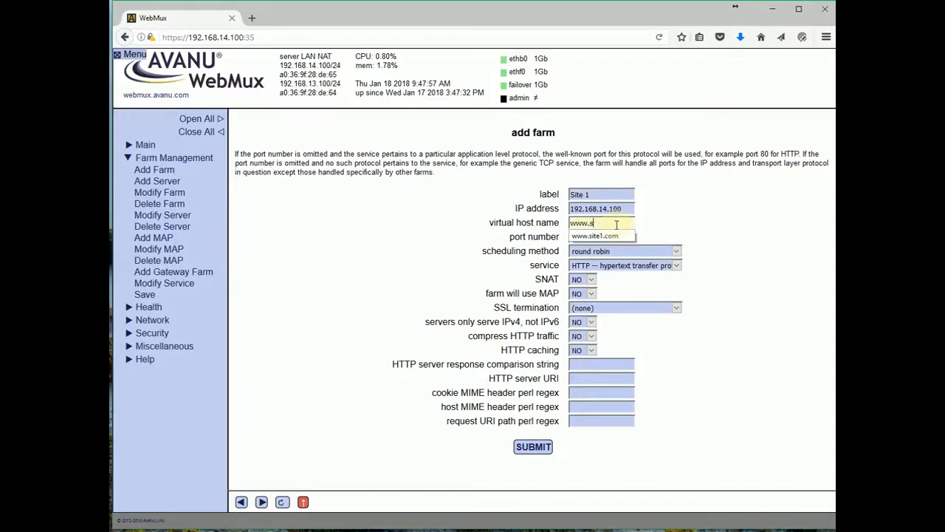
{"action": "type", "text": "ite1.com"}
{"action": "key", "text": "Tab"}
{"action": "type", "text": "80"}
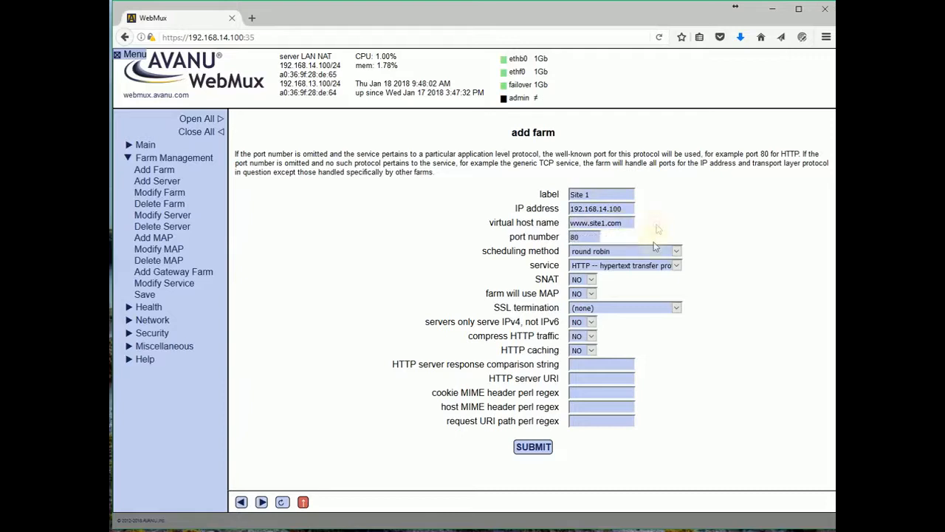
Step: Keep the HTTP service and SNAT at NO, and submit the new farm
{"action": "left_click", "coordinate": [676, 266]}
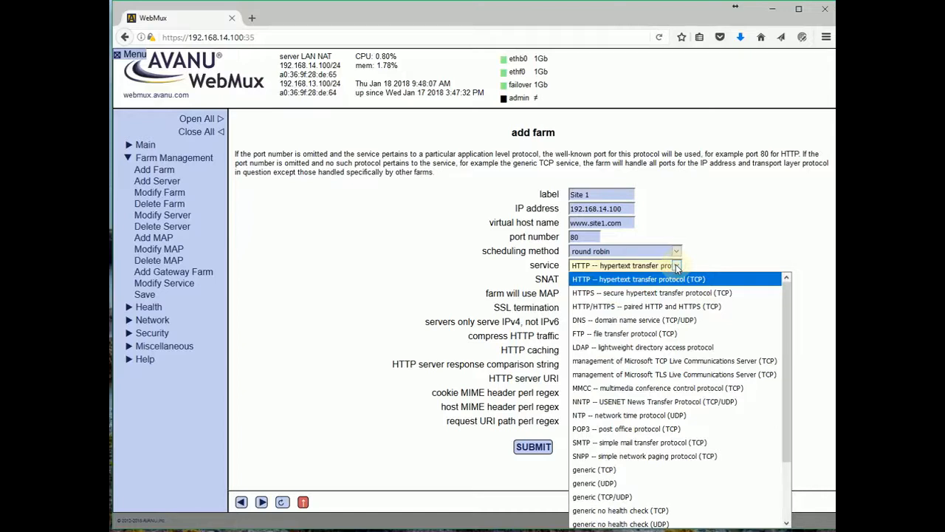
{"action": "left_click", "coordinate": [591, 281]}
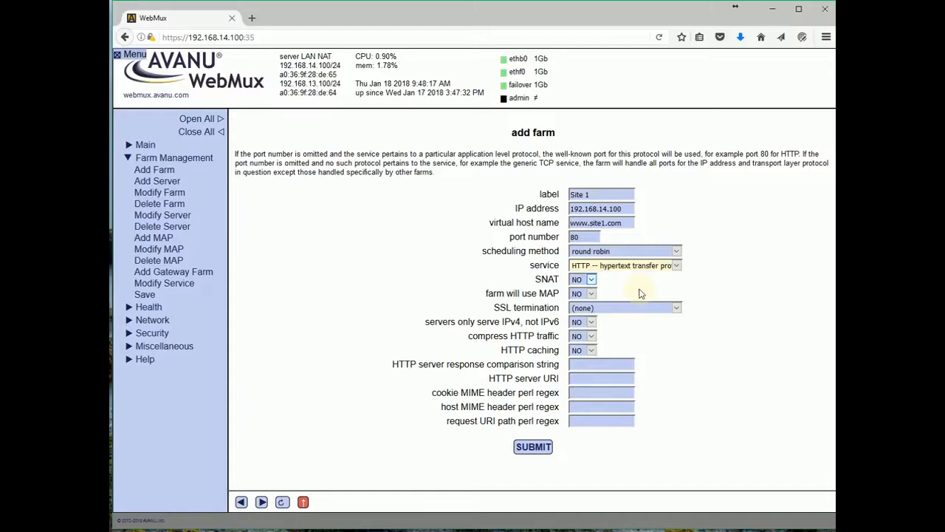
{"action": "left_click", "coordinate": [534, 450]}
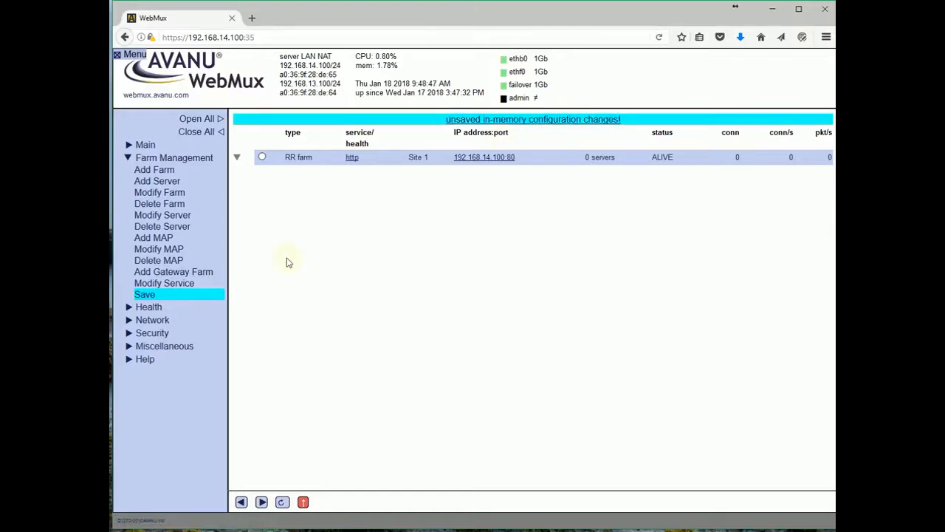
Step: Save the in-memory configuration changes for the new Site 1 farm
{"action": "left_click", "coordinate": [146, 295]}
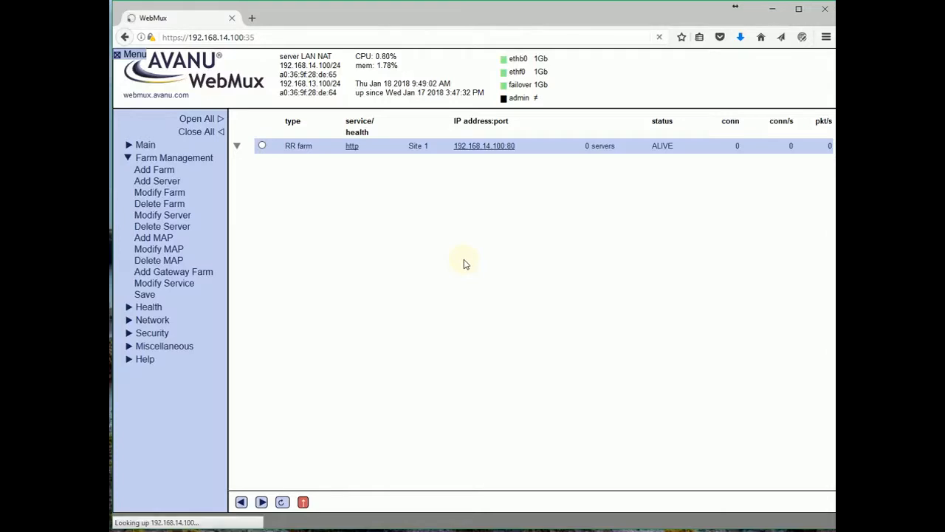
Step: Add a server with the IP address 192.168.13.2 to the Site 1 farm, keeping the other defaults, and save the configuration
{"action": "left_click", "coordinate": [263, 146]}
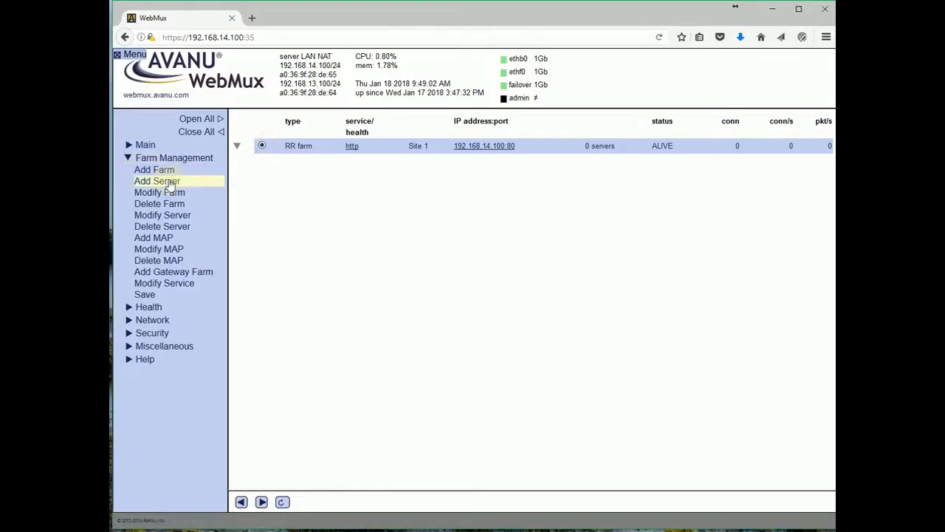
{"action": "left_click", "coordinate": [157, 181]}
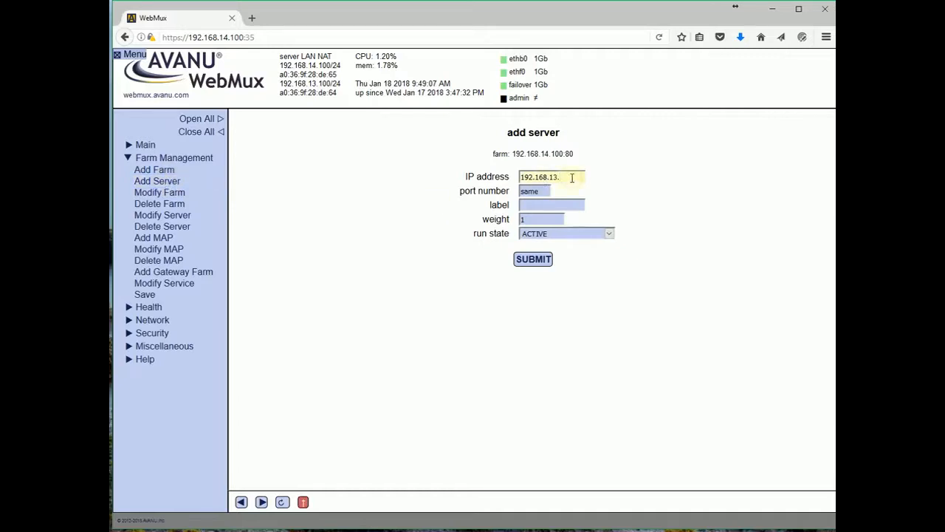
{"action": "left_click", "coordinate": [568, 180]}
{"action": "left_click", "coordinate": [557, 190]}
{"action": "left_click", "coordinate": [539, 260]}
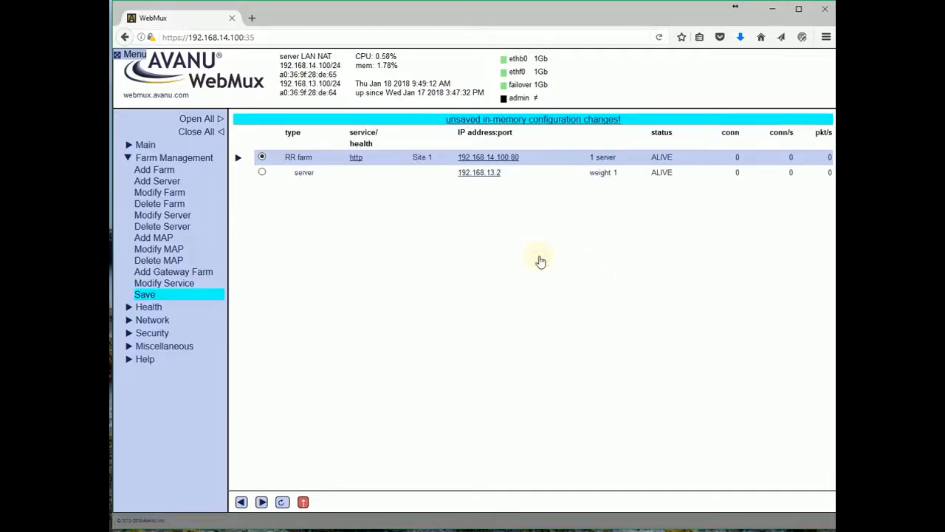
{"action": "left_click", "coordinate": [511, 121]}
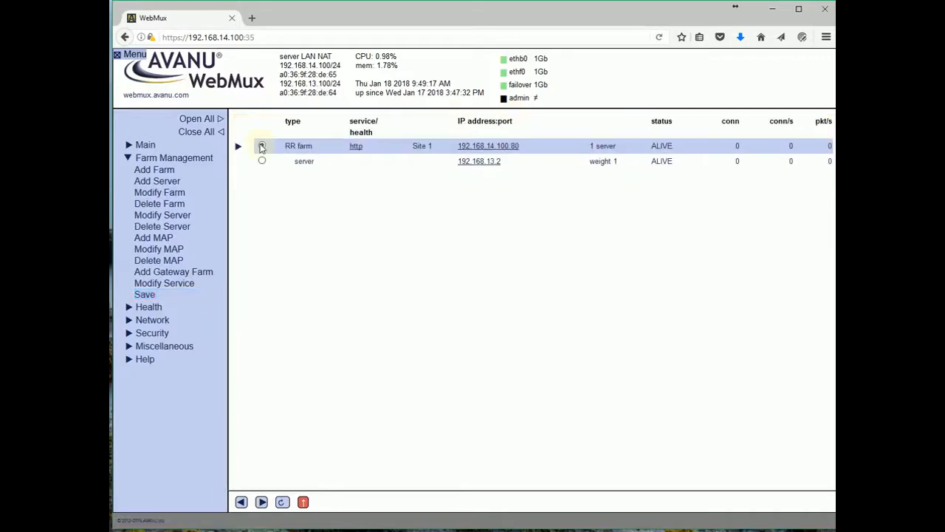
Step: Add a second server with the IP address 192.168.13.3 to the Site 1 farm and save the configuration
{"action": "left_click", "coordinate": [162, 180]}
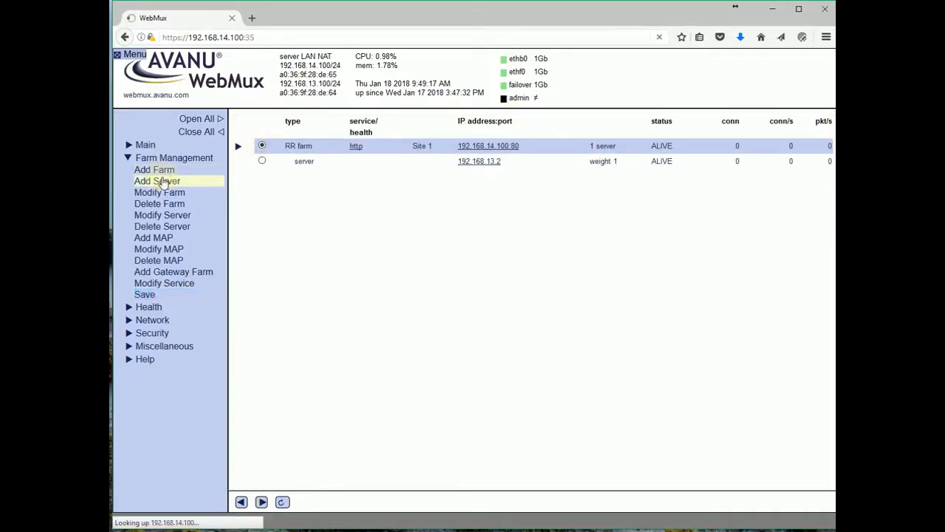
{"action": "type", "text": "192.168.13."}
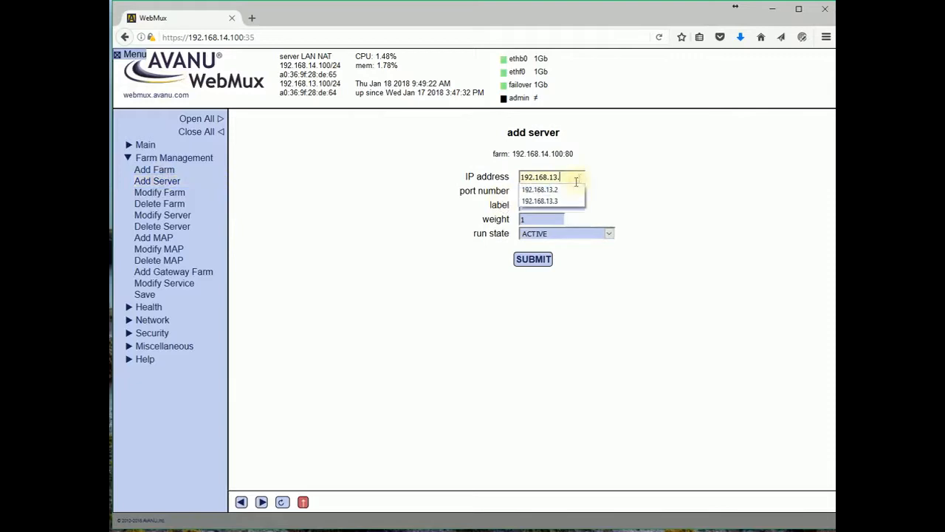
{"action": "left_click", "coordinate": [560, 203]}
{"action": "left_click", "coordinate": [541, 260]}
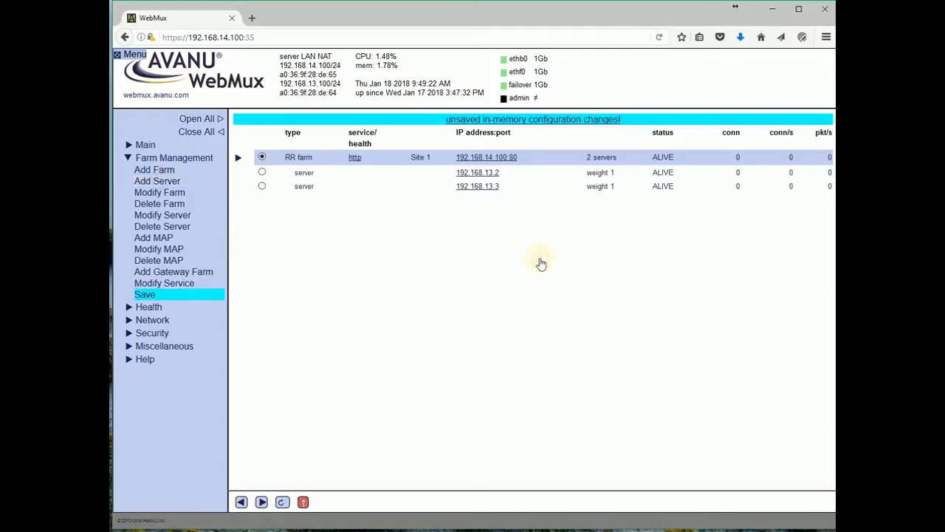
{"action": "left_click", "coordinate": [513, 119]}
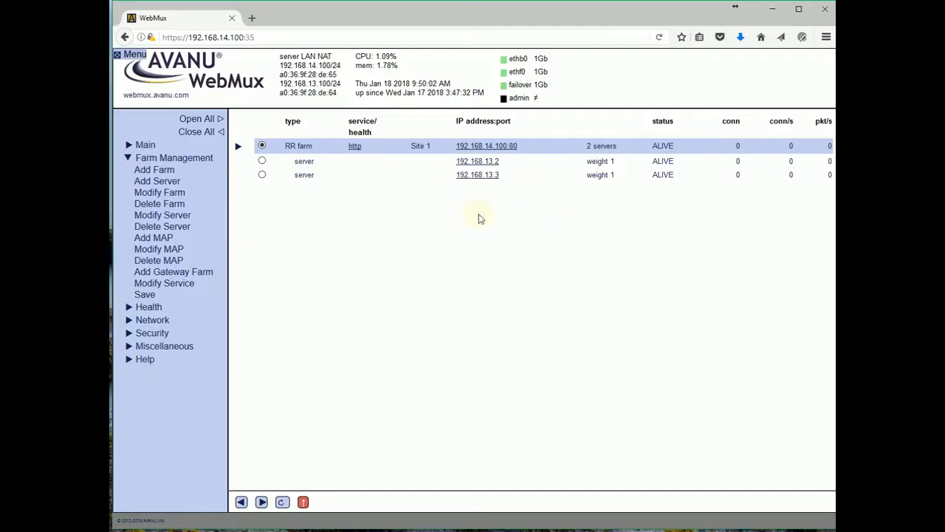
Step: Review the security pages for automatic attack detection management, flood control management and Modsecurity rules
{"action": "left_click", "coordinate": [131, 334]}
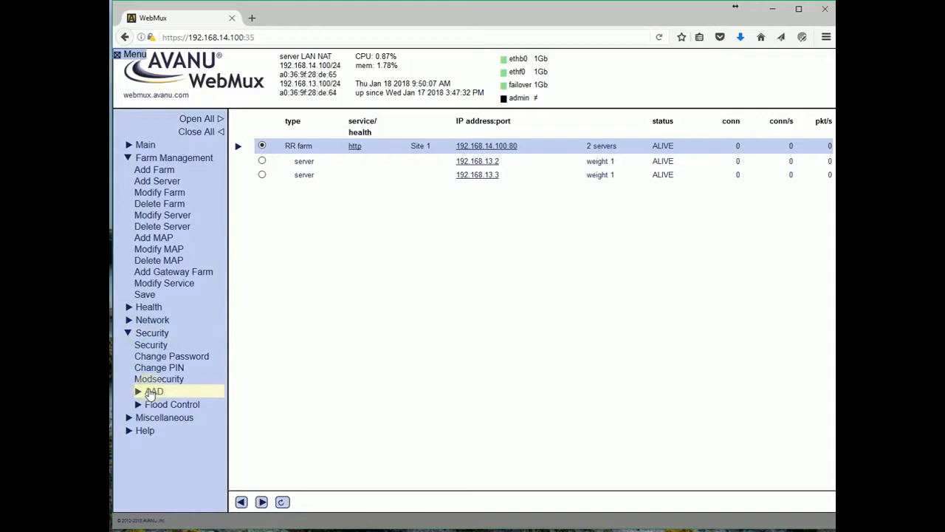
{"action": "left_click", "coordinate": [152, 391]}
{"action": "left_click", "coordinate": [159, 406]}
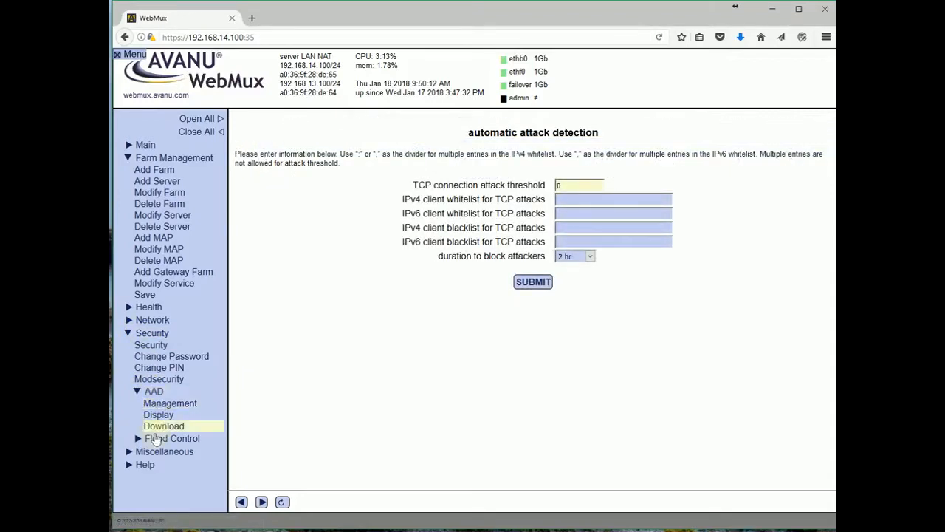
{"action": "left_click", "coordinate": [159, 439]}
{"action": "left_click", "coordinate": [158, 451]}
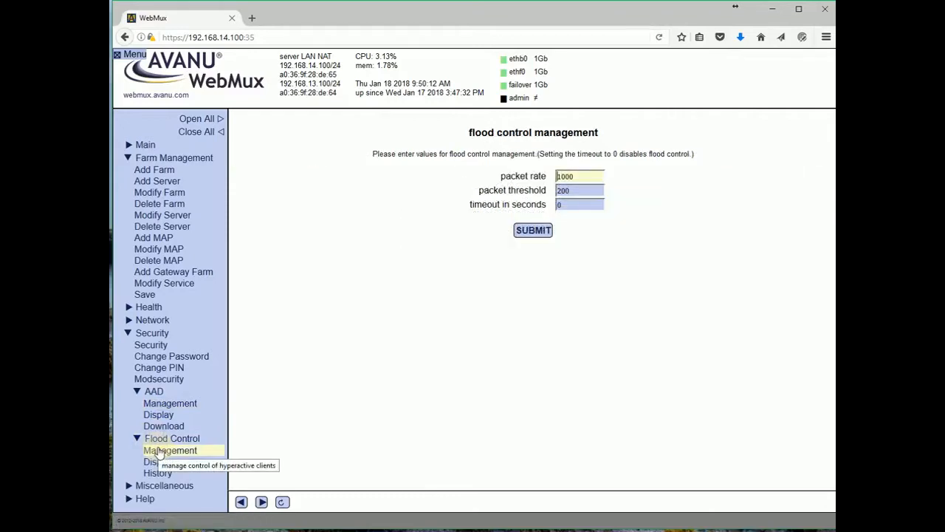
{"action": "left_click", "coordinate": [158, 380]}
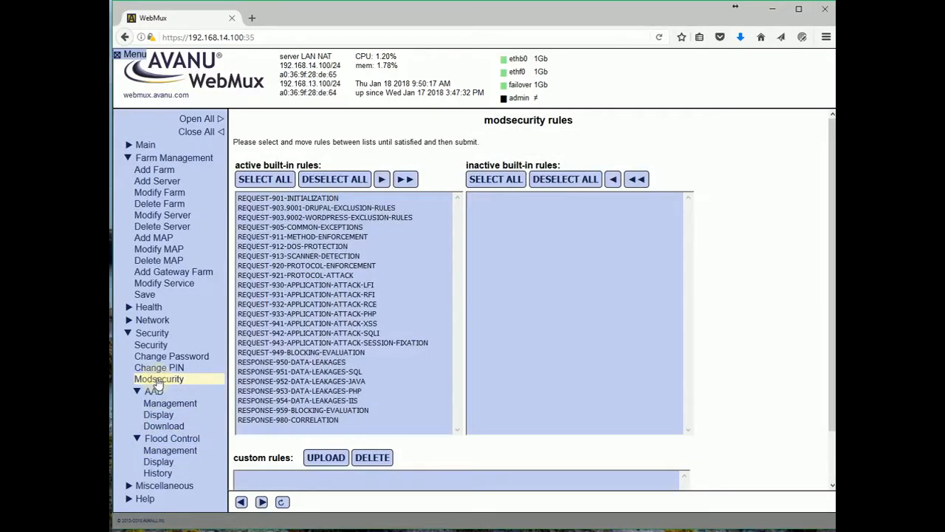